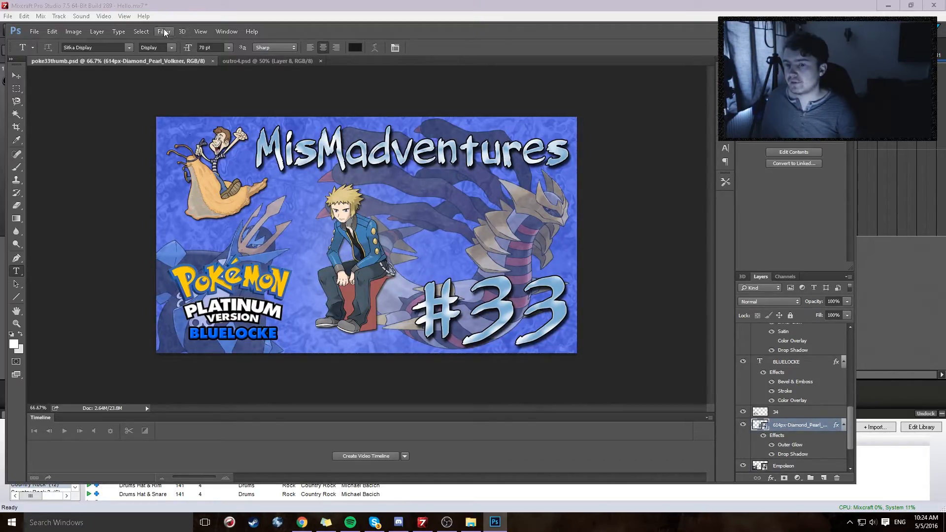
Step: Try the Crosshatch filter from the Filter Gallery on the Layer 2 background texture and undo it
scroll(788, 433, "down", 2)
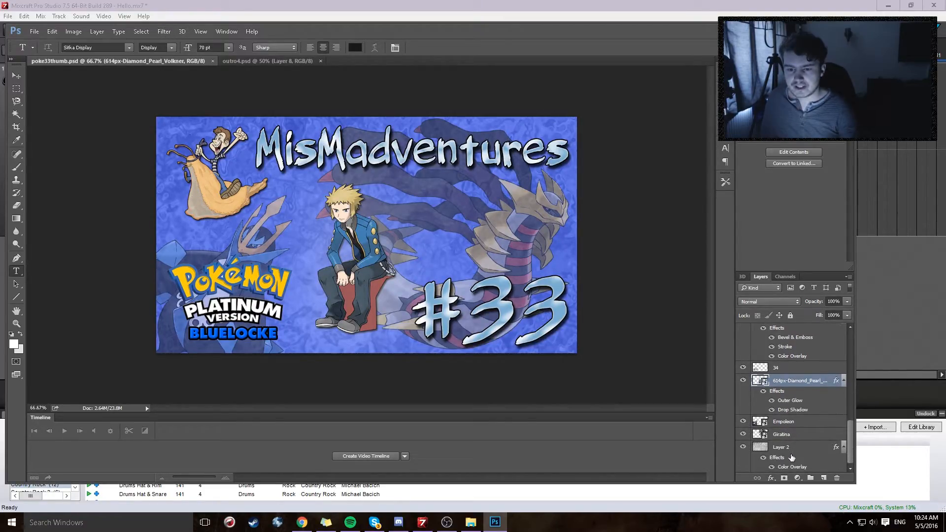
left_click(787, 450)
left_click(165, 31)
left_click(177, 72)
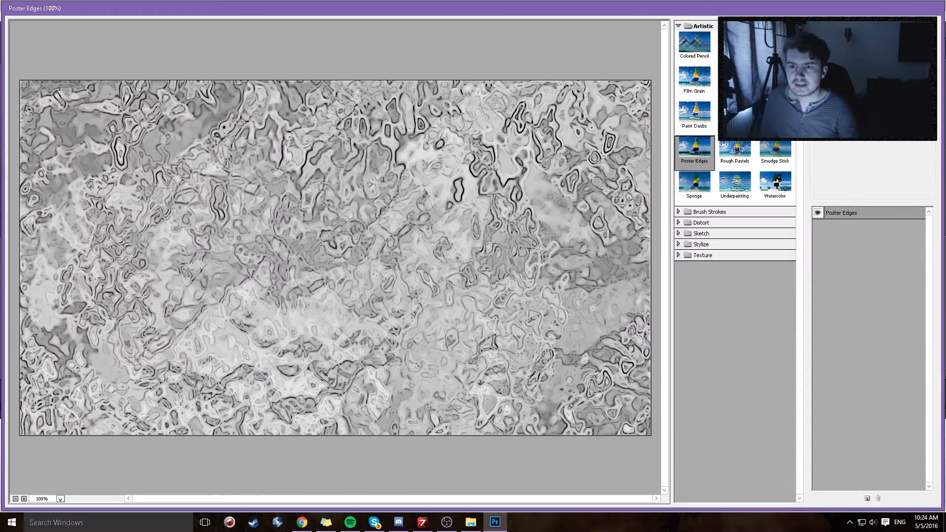
left_click(866, 62)
left_click(857, 136)
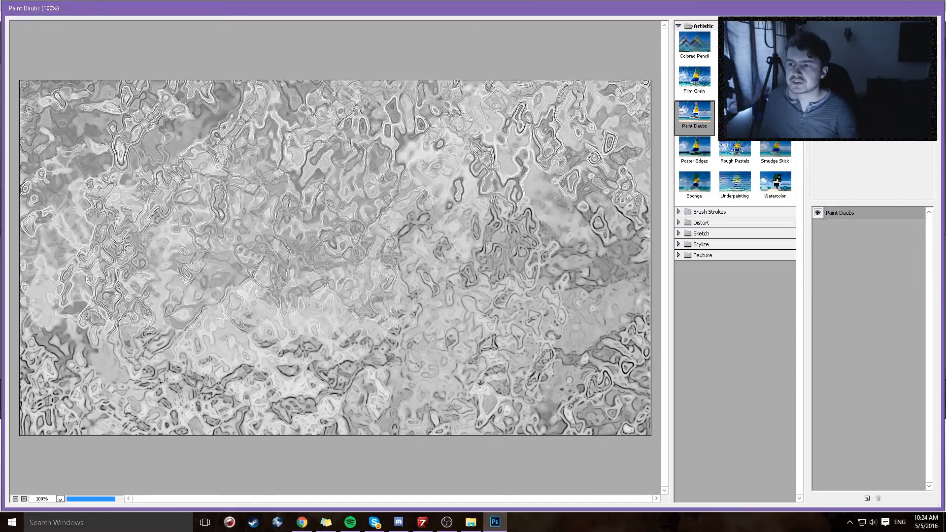
scroll(857, 136, "down", 6)
key("Down")
key("Down")
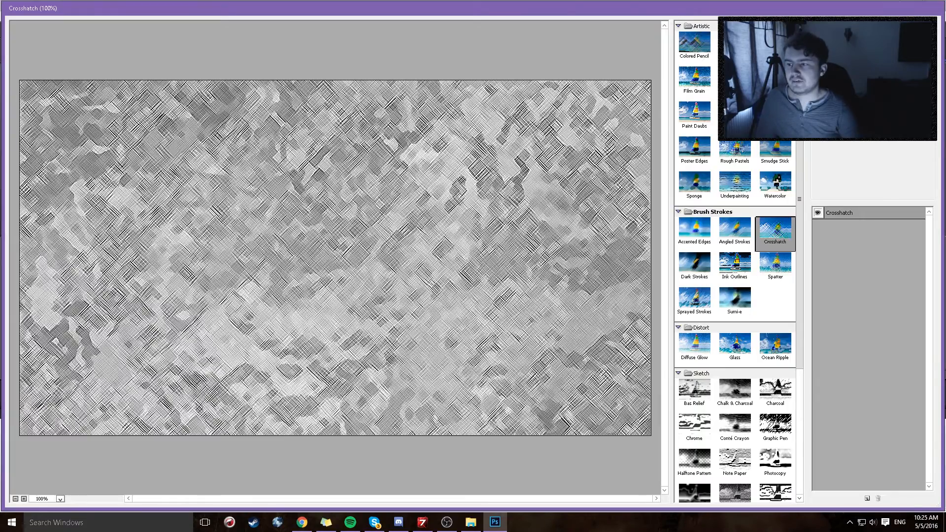
key("Return")
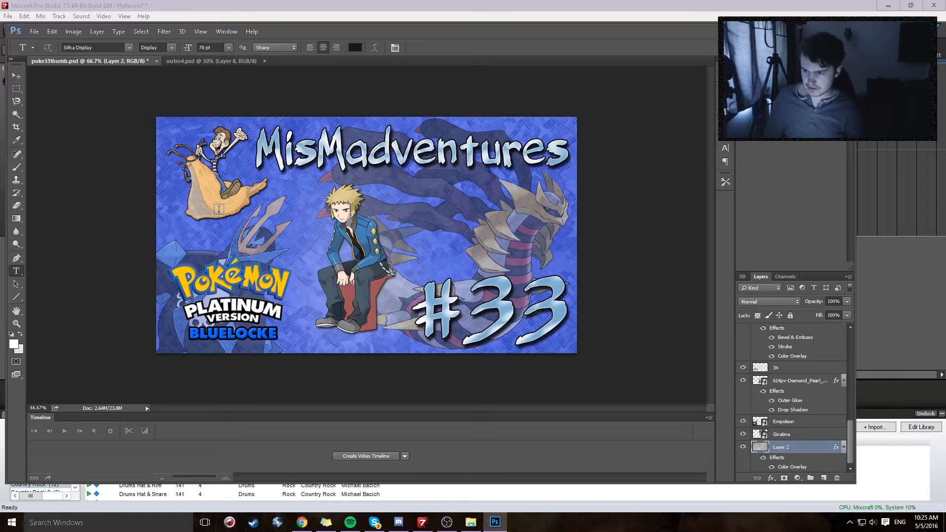
key("ctrl+z")
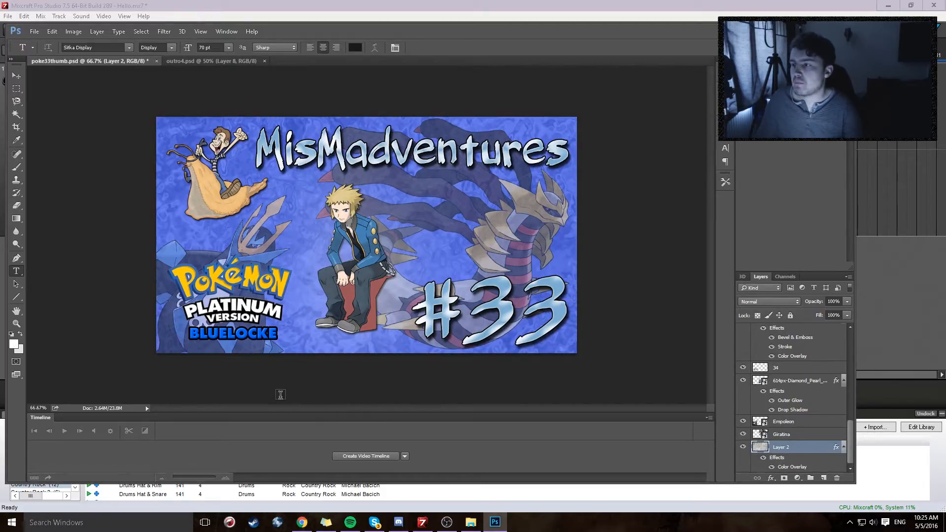
Step: Add an empty text layer above the 614px-Diamond_Pearl_Volkner layer and switch to the Pen tool
left_click(794, 383)
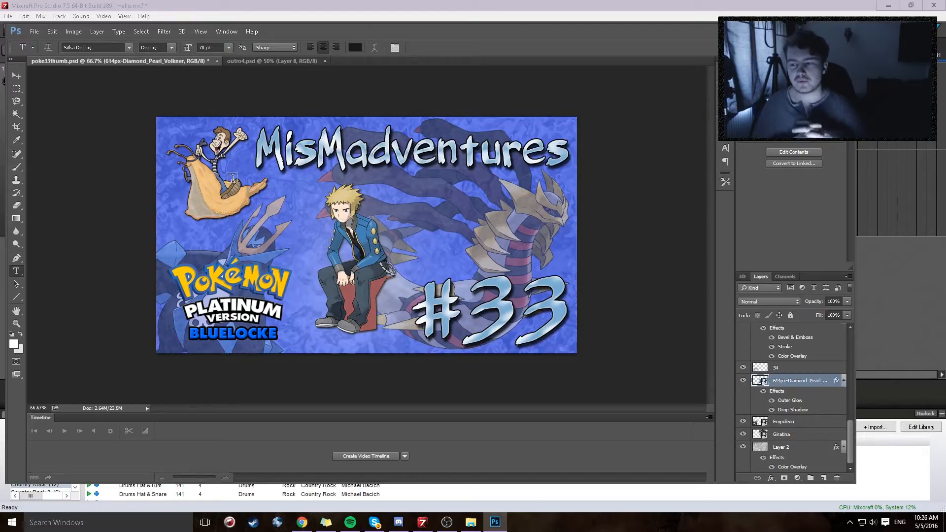
left_click(448, 225)
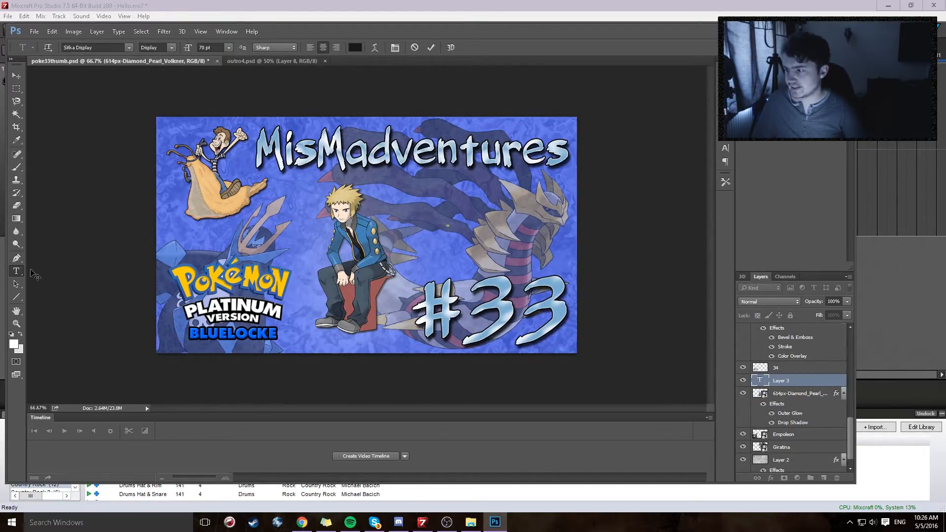
type("csacsh")
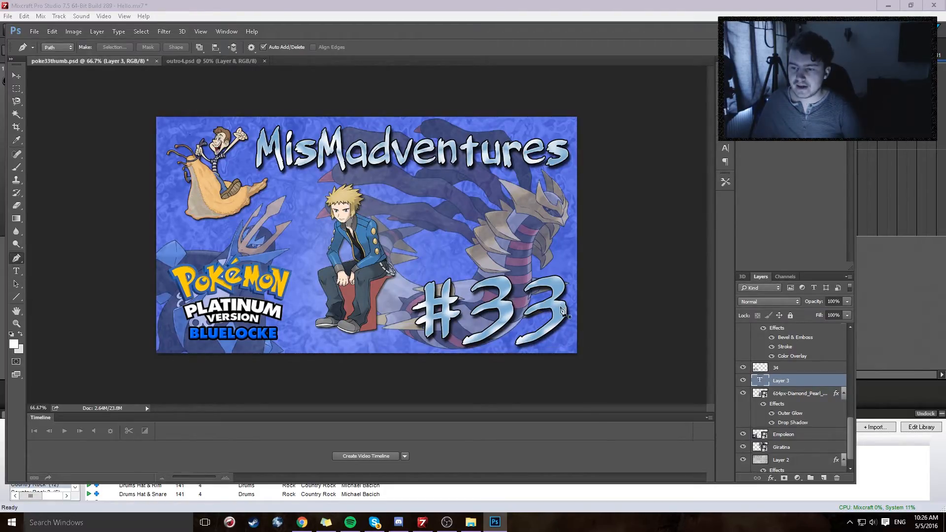
Step: Open the #33 text layer's style settings, compare the text with Stroke off and on, and show the Stroke options
left_click(807, 367)
scroll(833, 370, "up", 5)
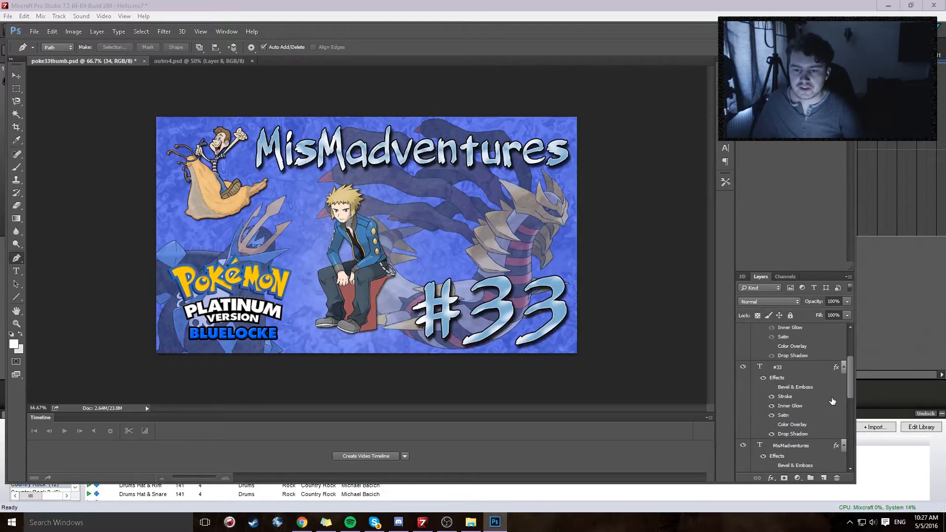
double_click(836, 368)
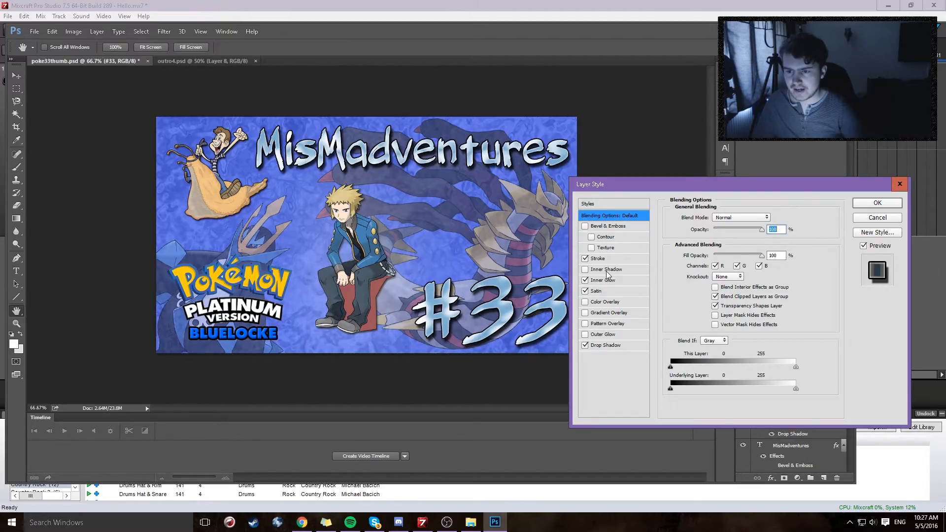
left_click(585, 259)
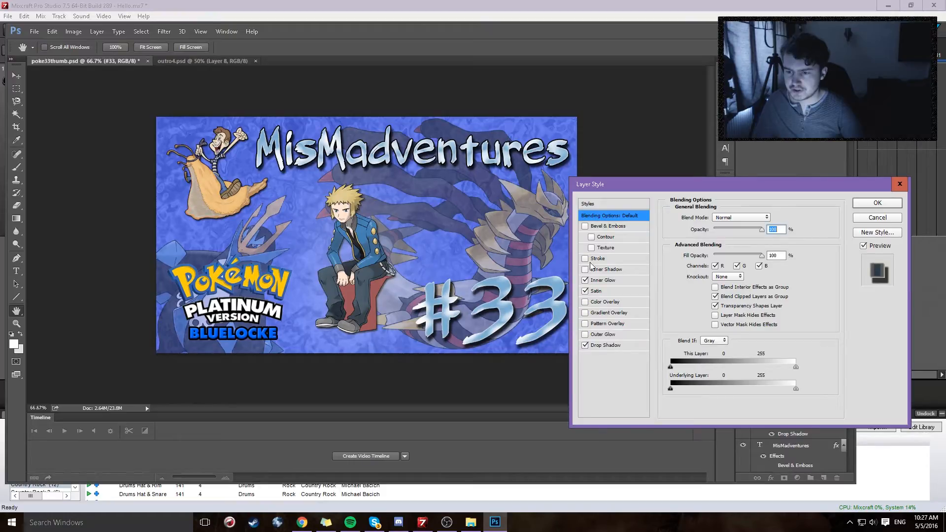
left_click(585, 259)
left_click(600, 260)
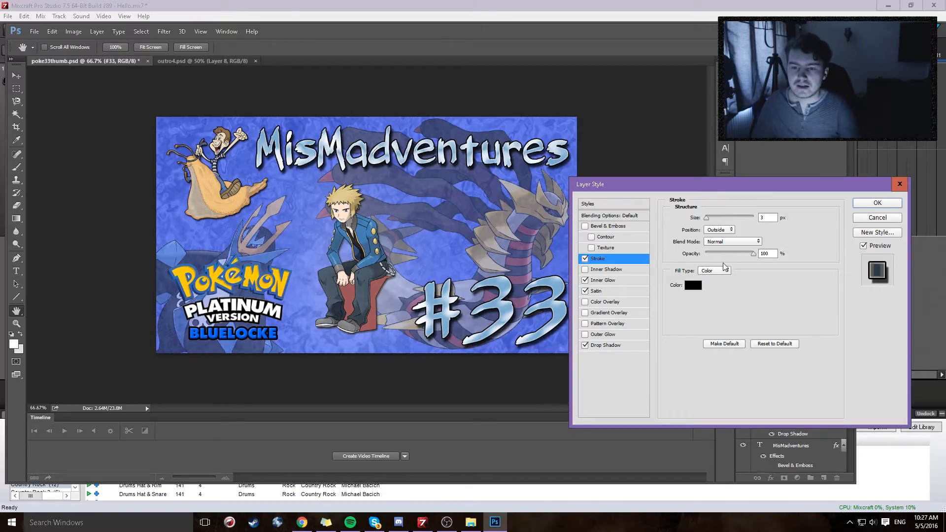
mouse_move(752, 253)
left_mouse_down()
mouse_move(713, 253)
mouse_move(753, 252)
left_mouse_up()
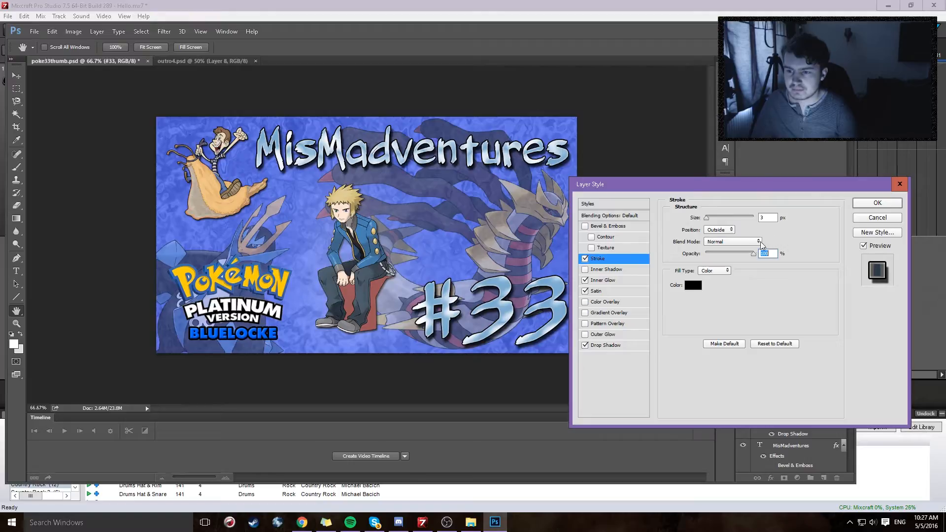
Step: Preview the #33 text with Bevel & Emboss on and off, and with Inner Glow off and on
left_click(599, 281)
left_click(609, 226)
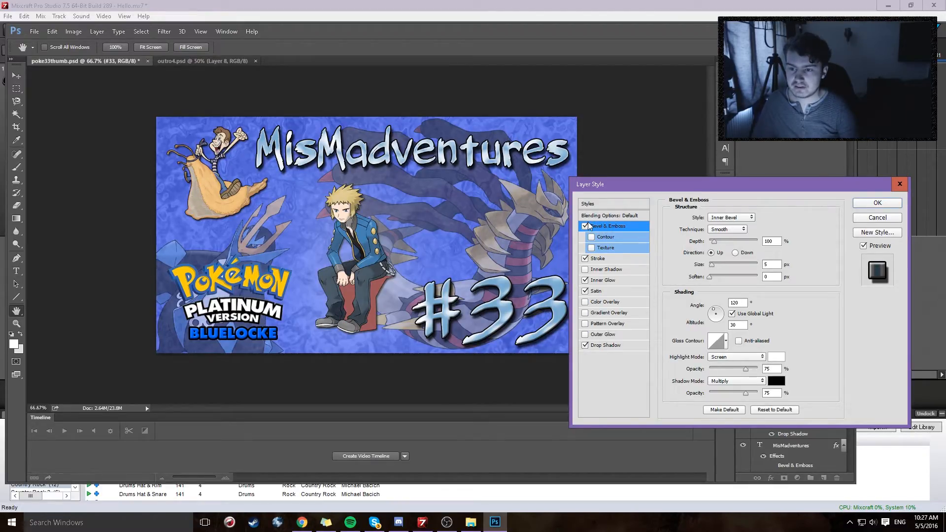
left_click(585, 227)
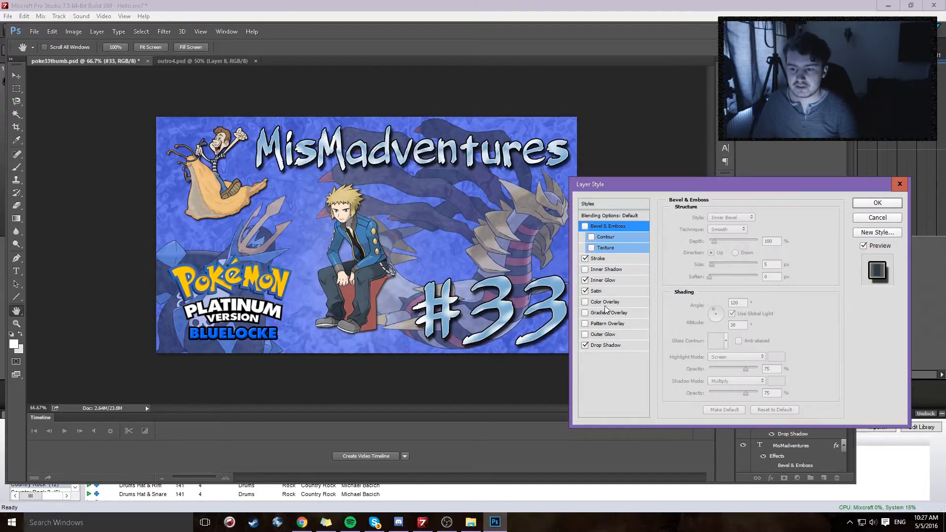
left_click(585, 281)
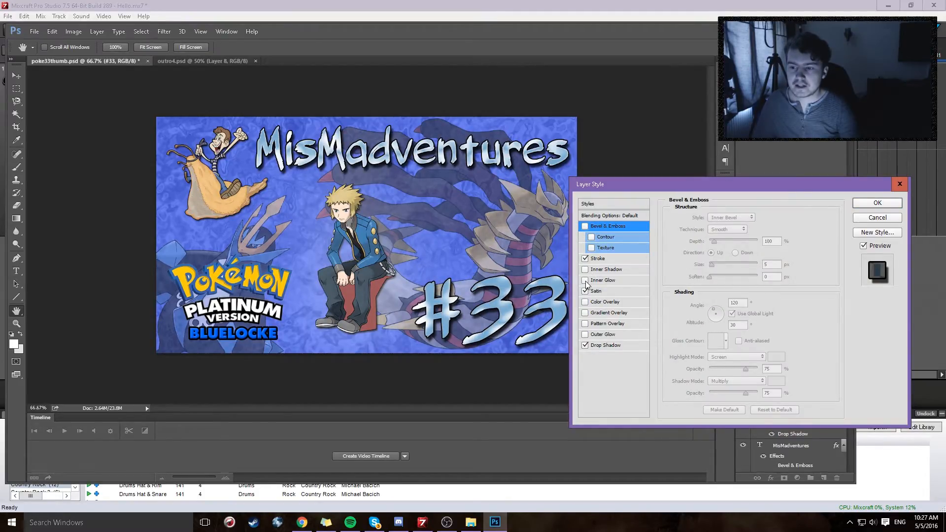
left_click(586, 282)
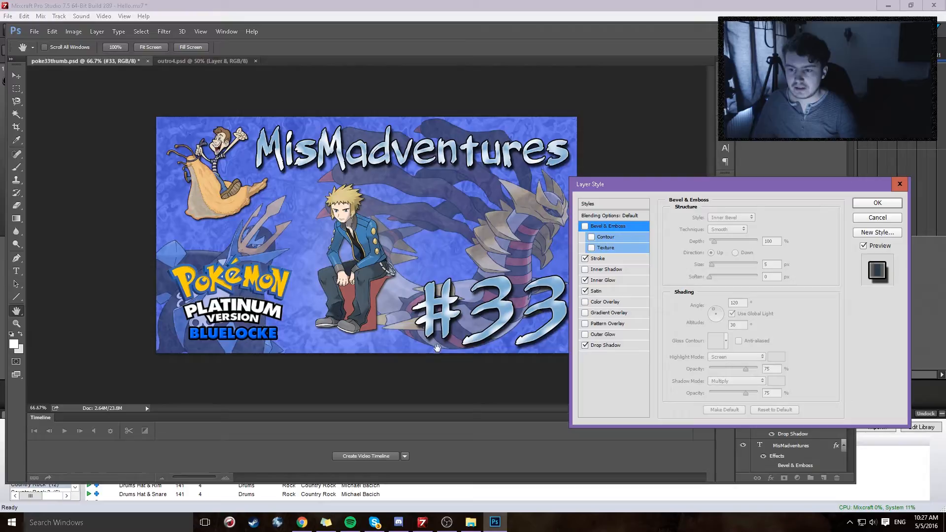
Step: Try an Inner Shadow on the #33 text with 1 px distance, 0% choke, 27 px size and 0% noise, and disable it
left_click(585, 270)
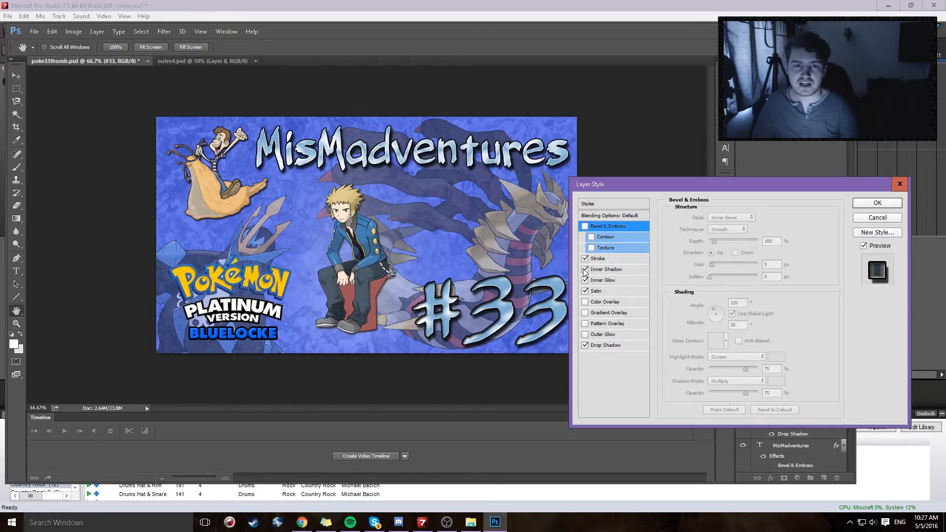
left_click(606, 270)
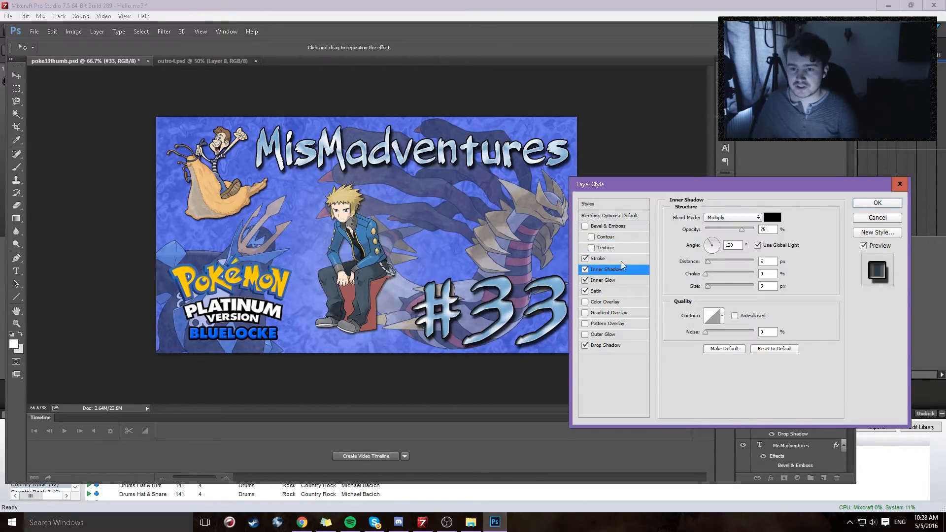
mouse_move(708, 261)
left_mouse_down()
mouse_move(722, 260)
mouse_move(705, 271)
left_mouse_up()
left_click(705, 272)
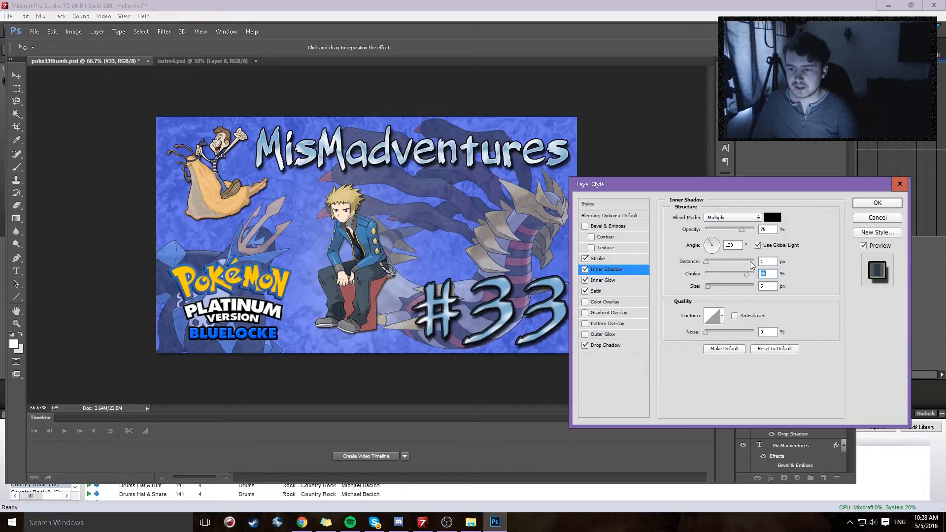
mouse_move(707, 288)
left_mouse_down()
mouse_move(724, 294)
mouse_move(680, 301)
mouse_move(714, 297)
left_mouse_up()
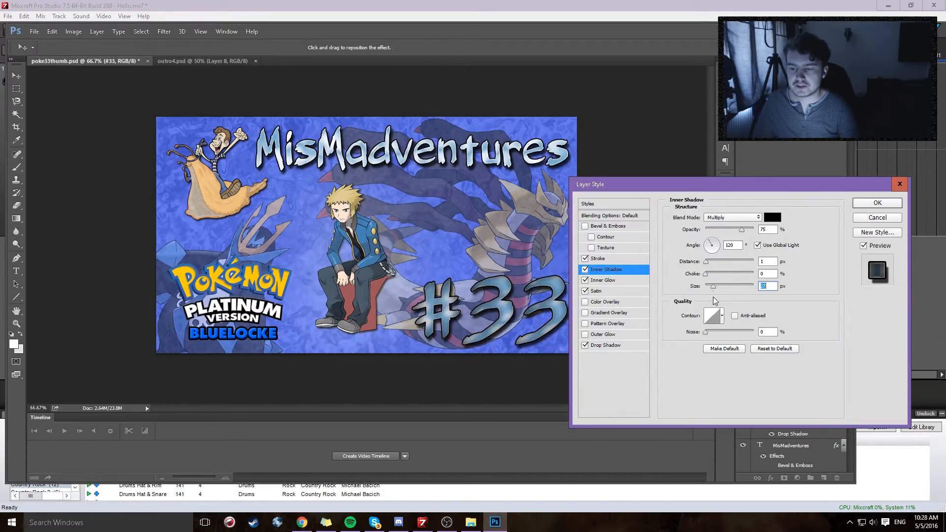
mouse_move(705, 334)
left_mouse_down()
mouse_move(735, 325)
mouse_move(684, 334)
left_mouse_up()
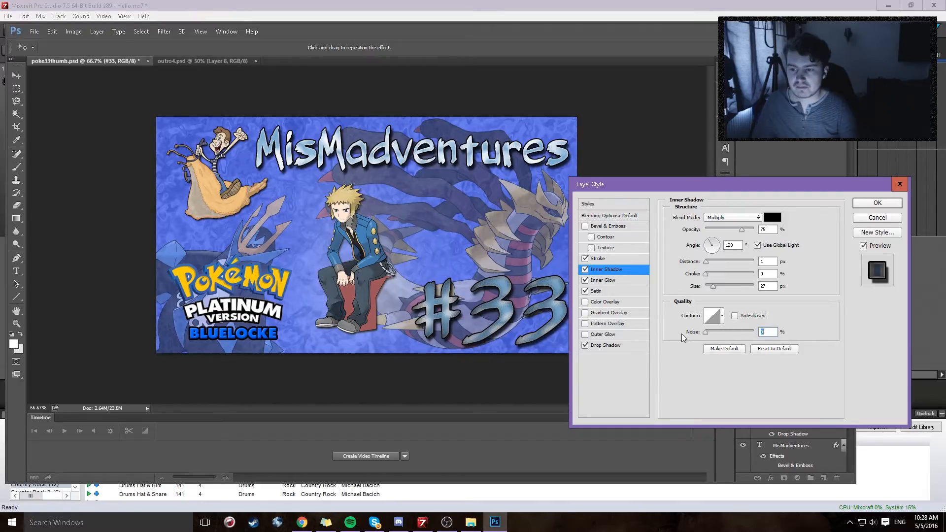
left_click(585, 269)
Step: Adjust the #33 text's Satin effect to 45% opacity and 89 px distance, with a slightly larger size
left_click(606, 292)
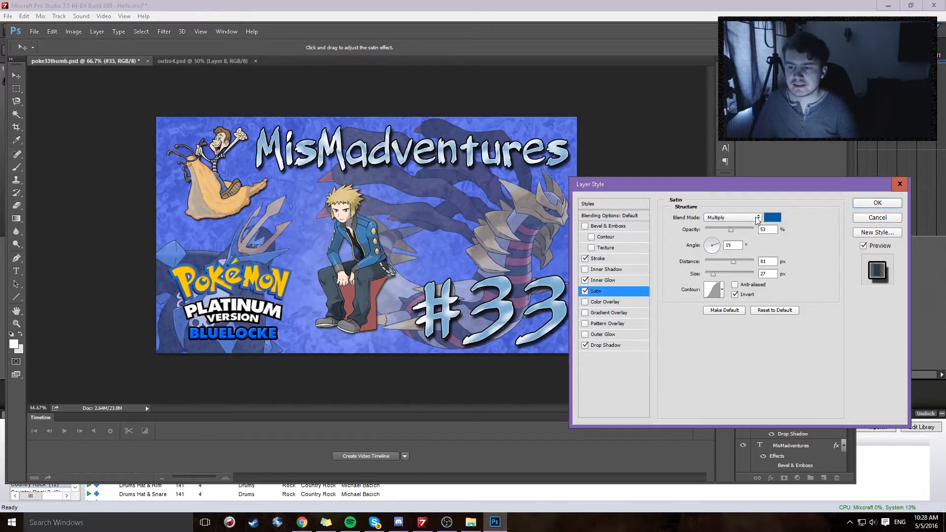
mouse_move(732, 230)
left_mouse_down()
mouse_move(664, 230)
mouse_move(745, 239)
mouse_move(715, 247)
mouse_move(738, 235)
mouse_move(728, 239)
left_mouse_up()
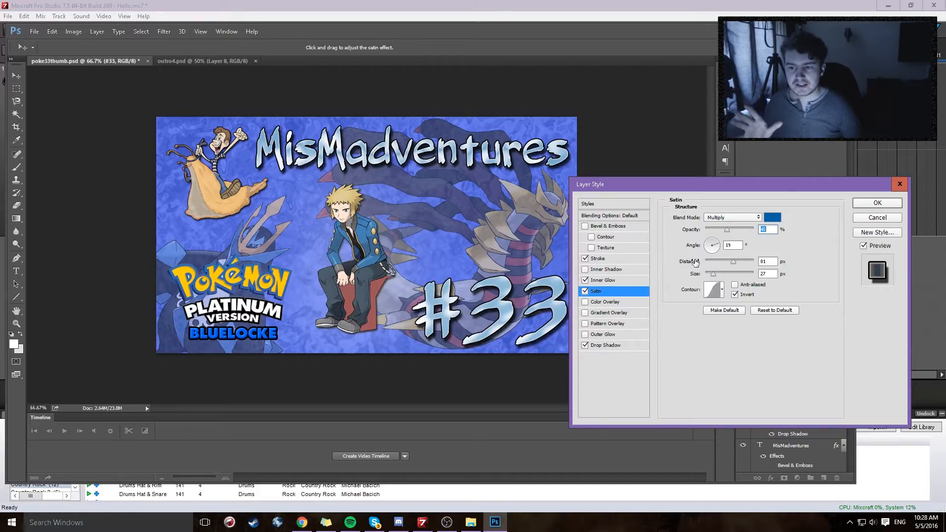
mouse_move(733, 261)
left_mouse_down()
mouse_move(706, 273)
mouse_move(745, 274)
mouse_move(736, 276)
left_mouse_up()
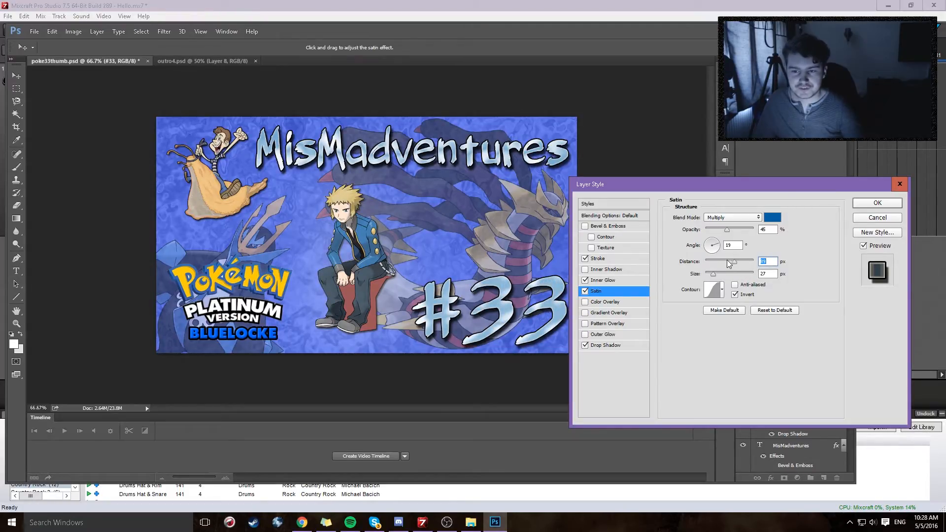
mouse_move(713, 274)
left_mouse_down()
mouse_move(733, 276)
mouse_move(710, 275)
mouse_move(715, 285)
left_mouse_up()
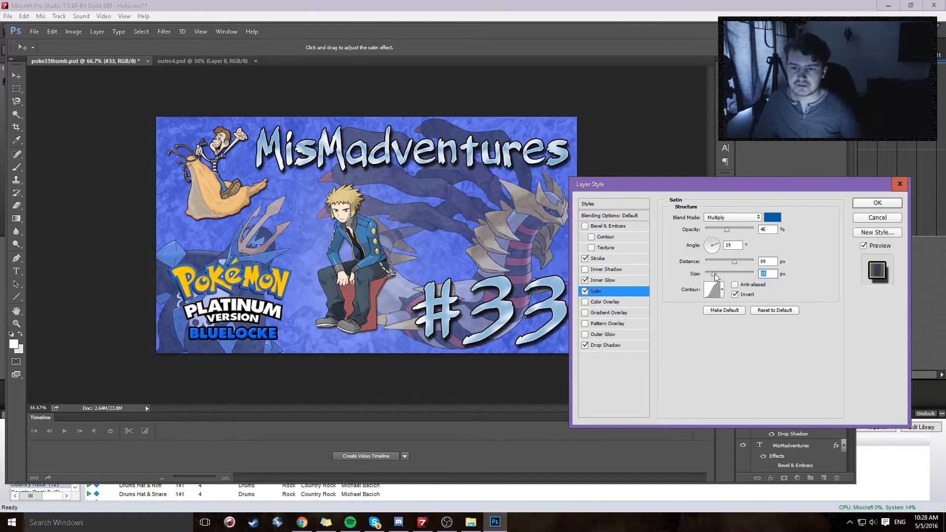
Step: Try the gray Color Overlay on the #33 text at 42% opacity and disable it
left_click(599, 307)
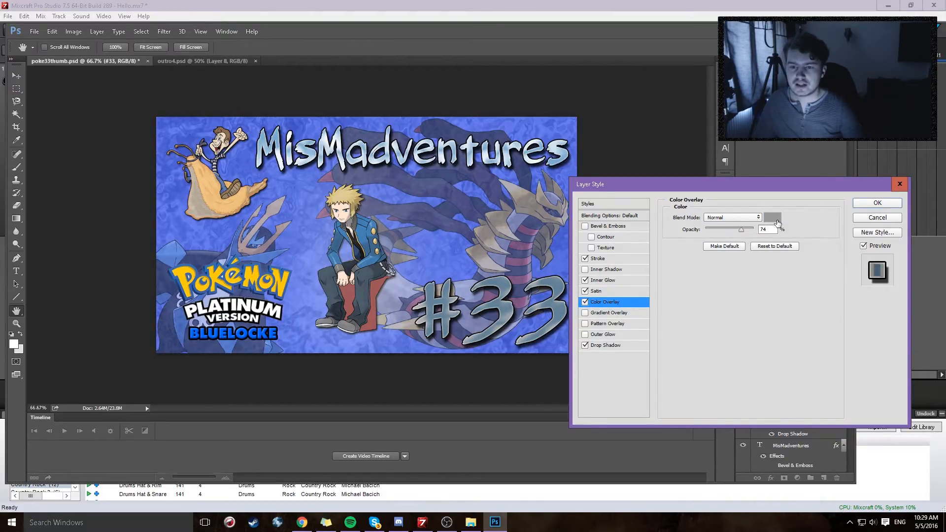
left_click_drag(743, 233, 723, 233)
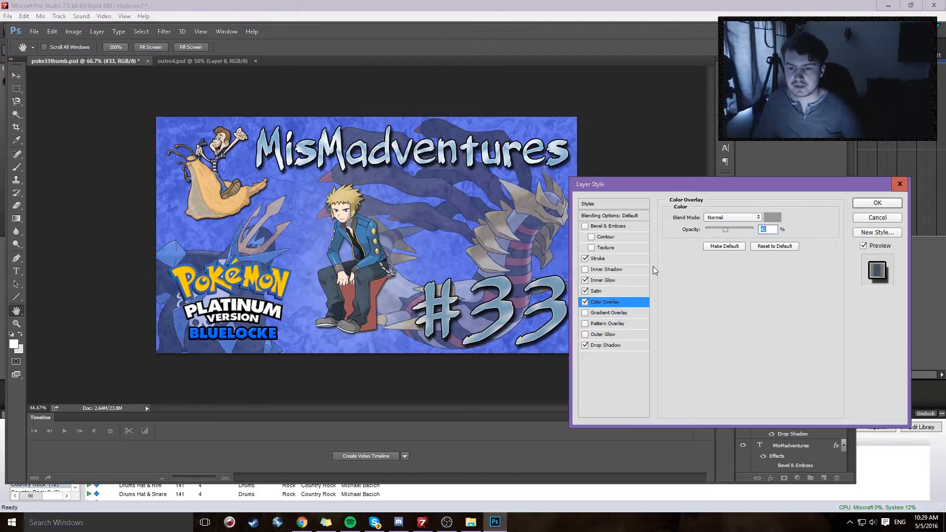
left_click(586, 302)
Step: Preview the black-to-white linear Gradient Overlay on the #33 text and disable it
left_click(585, 313)
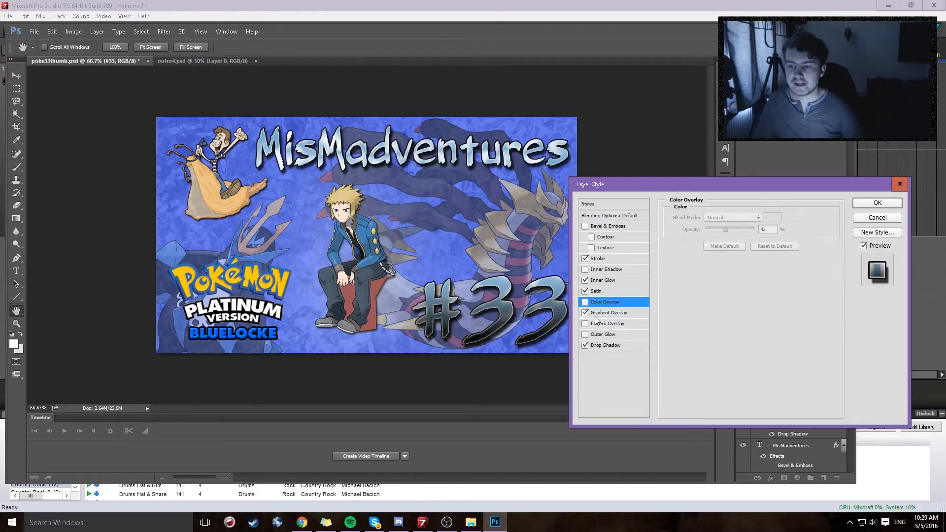
left_click(599, 314)
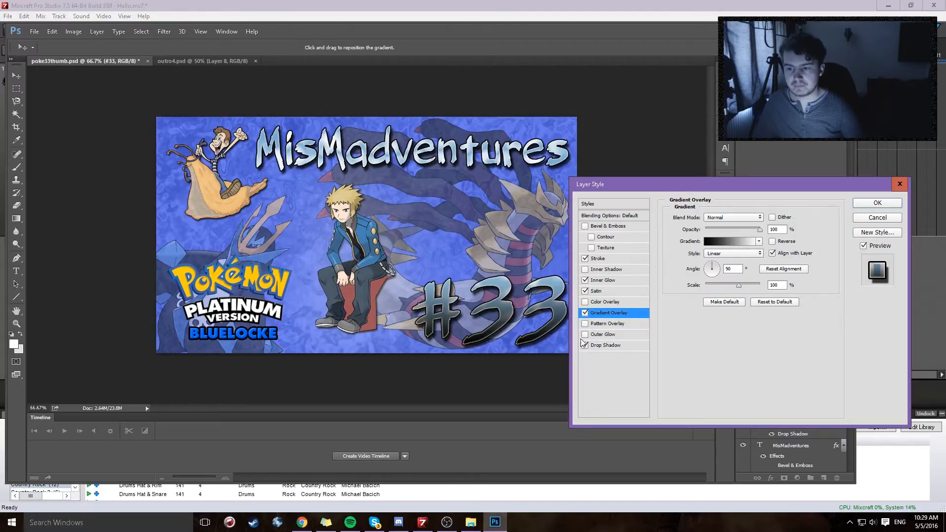
key("space")
Step: Enable Pattern Overlay on the #33 text, using the third pattern, a gray texture, and snap it to the origin
left_click(586, 324)
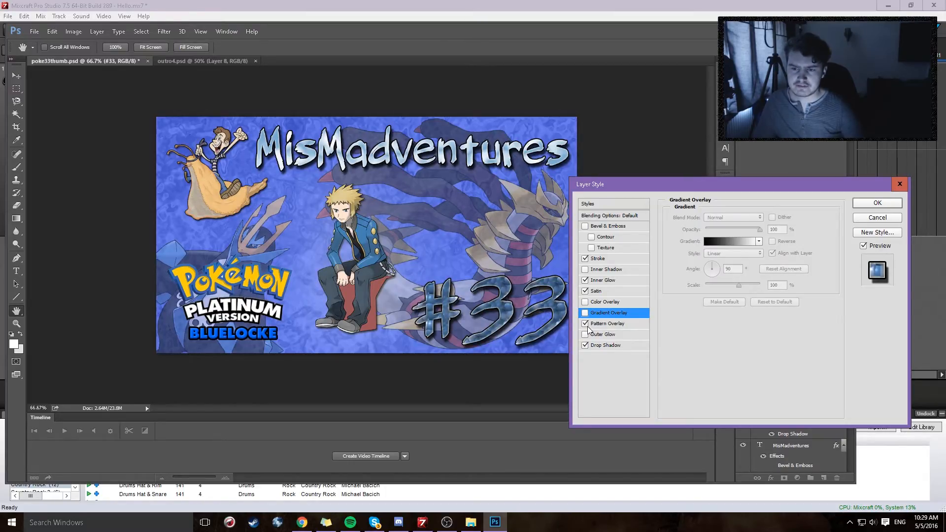
left_click(606, 323)
left_click(737, 248)
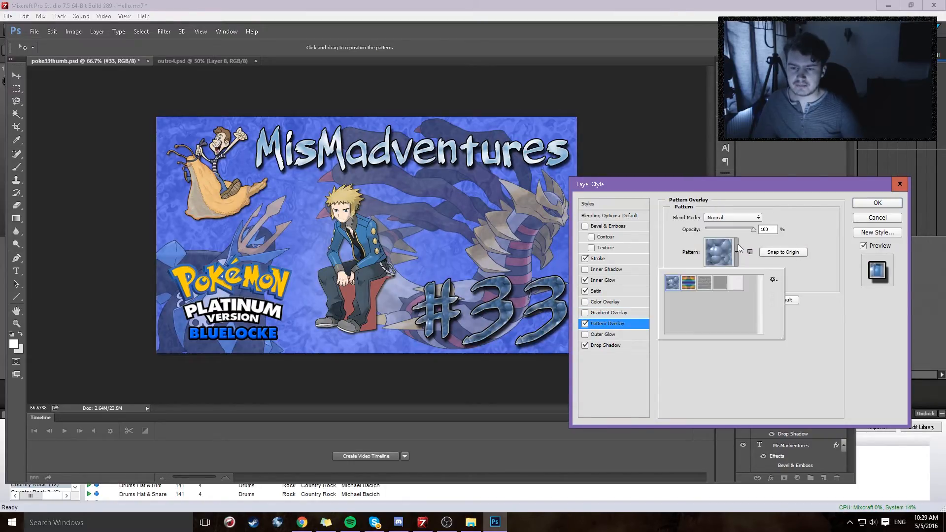
left_click(706, 283)
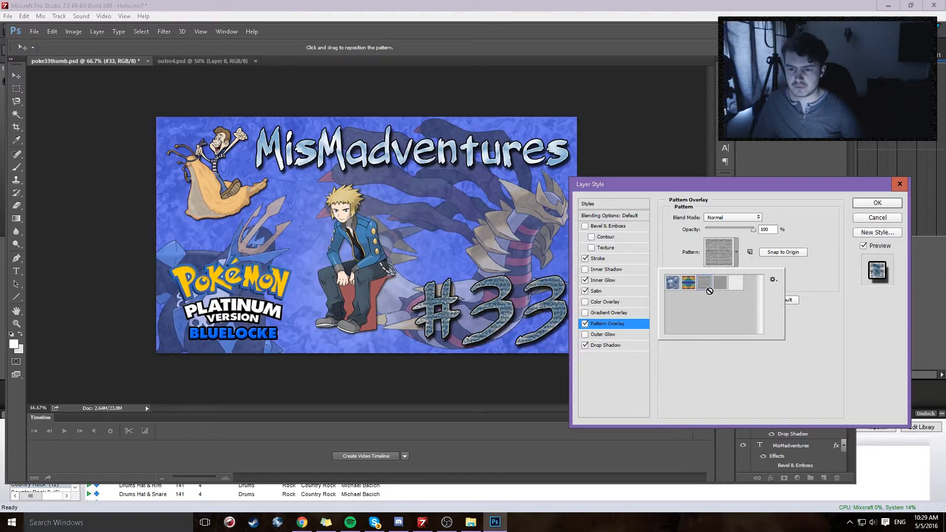
left_click(775, 254)
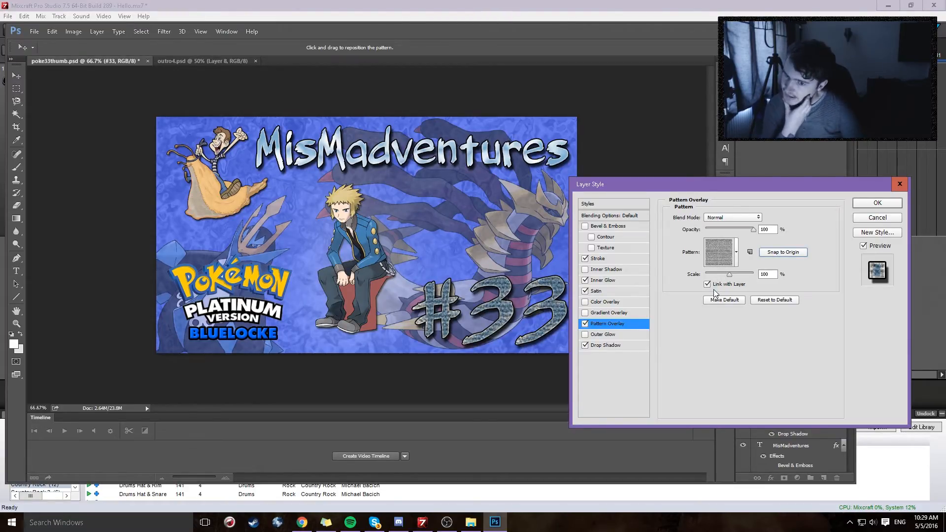
Step: Turn off Pattern Overlay on the #33 text, try an Outer Glow at 32% opacity and 144 px size, and disable it
left_click(584, 323)
left_click(585, 335)
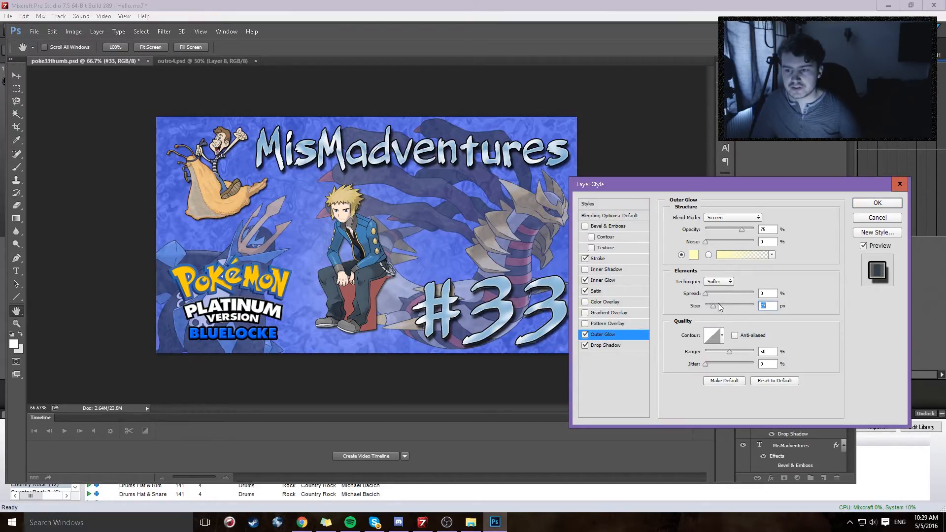
left_click_drag(711, 307, 734, 306)
left_click_drag(715, 229, 722, 238)
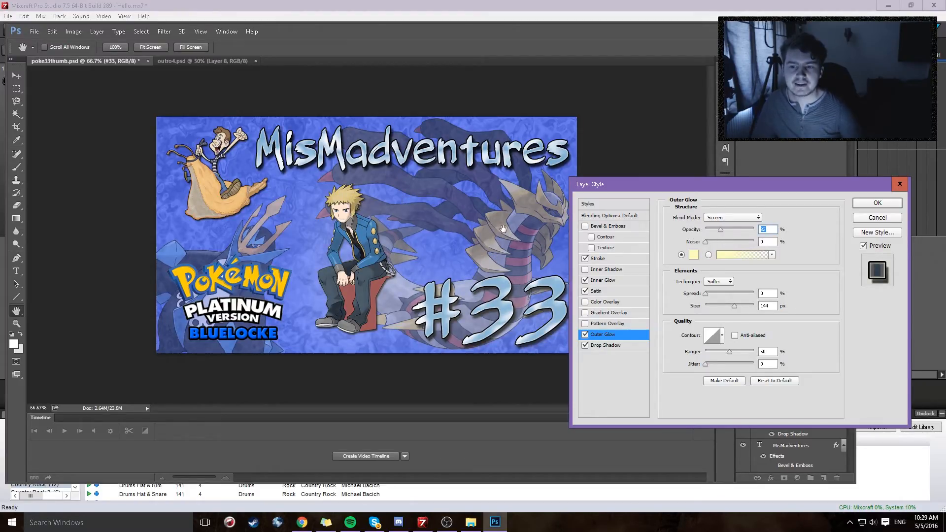
left_click(585, 335)
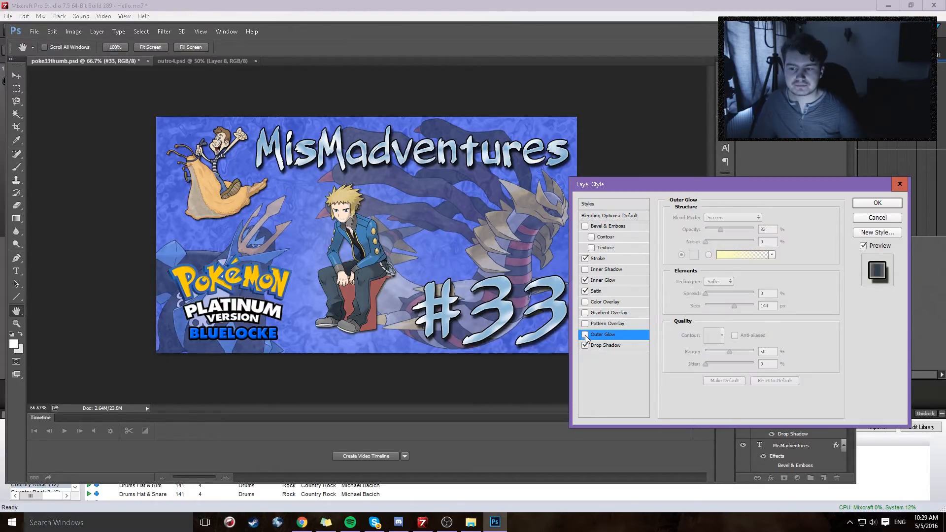
Step: Review the Drop Shadow settings of the #33 text and apply the layer style
left_click(606, 345)
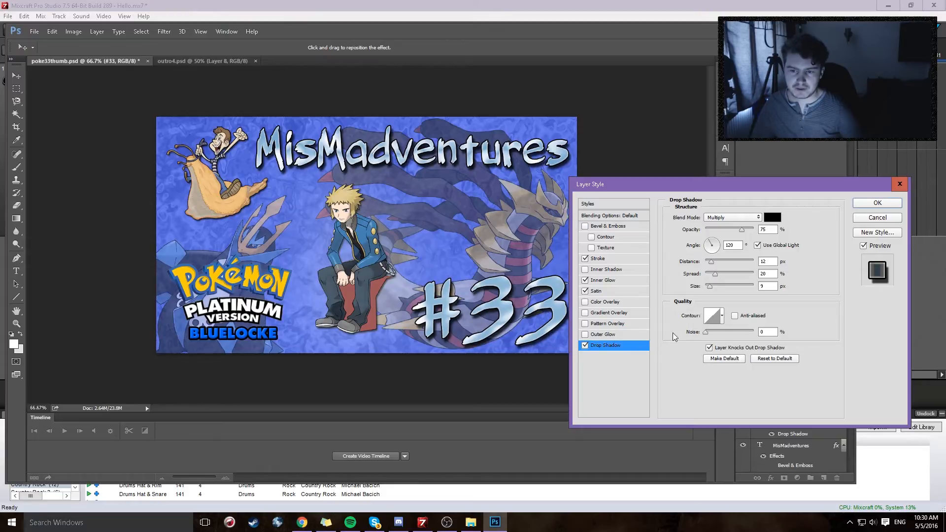
left_click(706, 332)
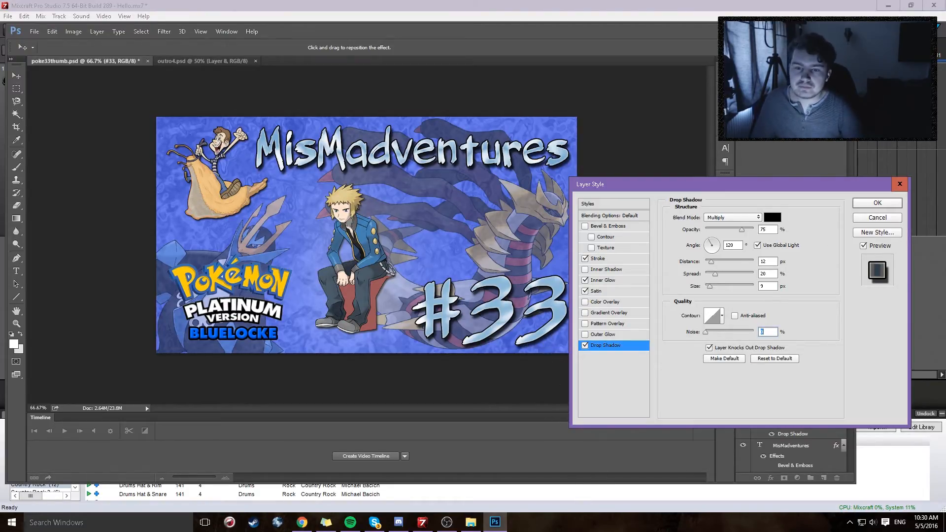
left_click(878, 204)
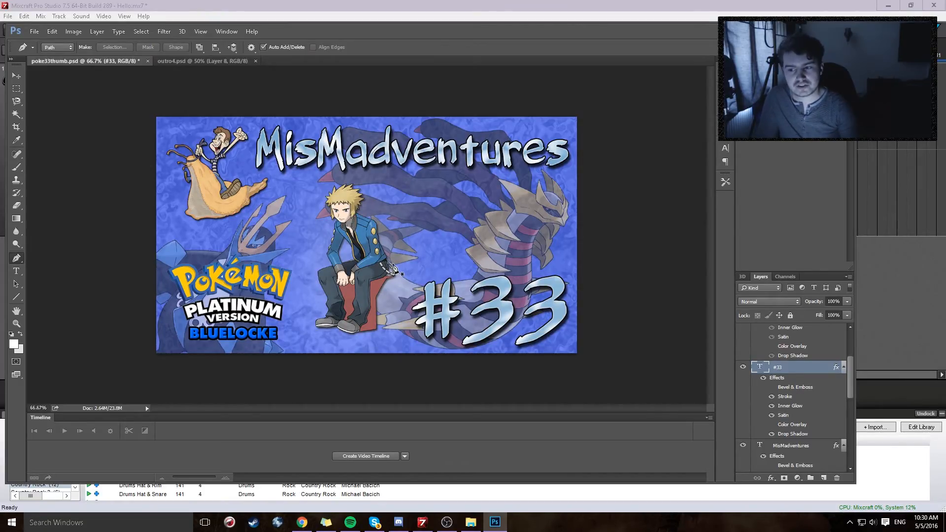
Step: Switch to the outro4.psd document to show the outro screen layout
key("ctrl+Tab")
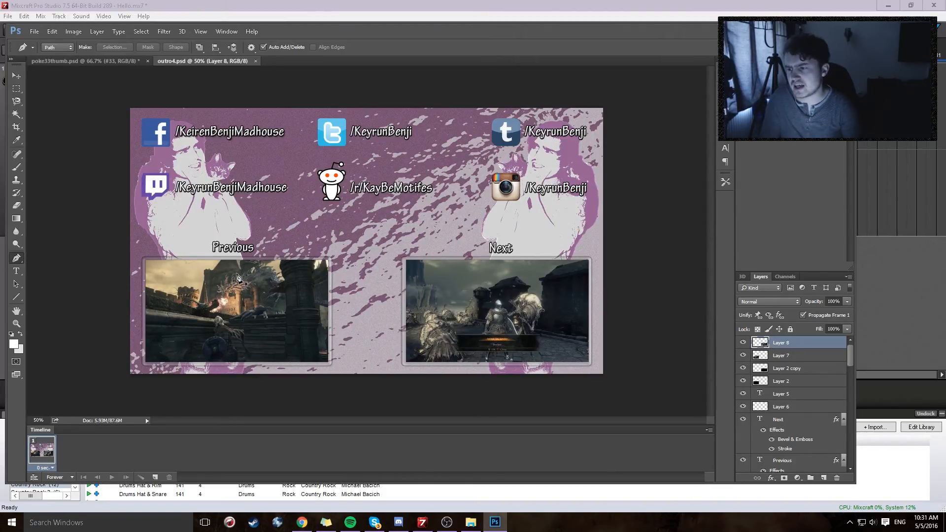
left_click(36, 36)
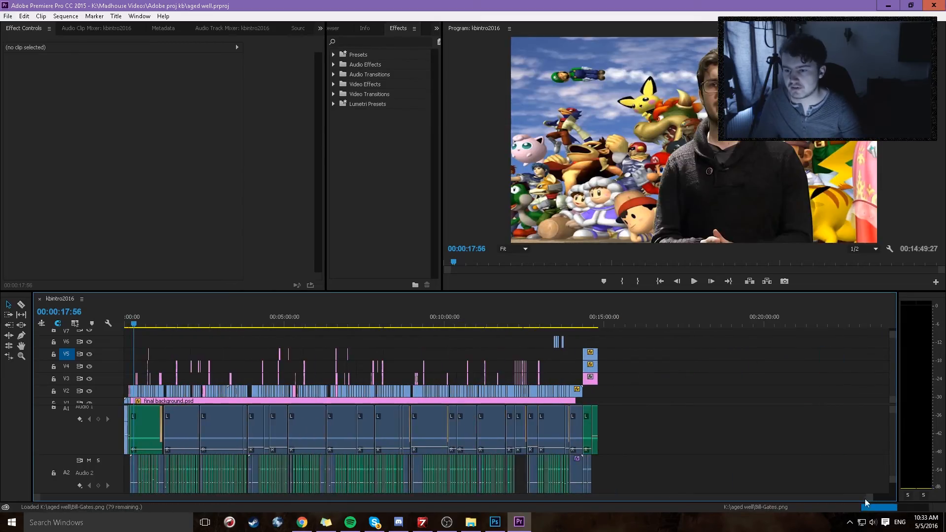
Step: In Premiere Pro, at 00:14:33:15, move the YOUTUBE HAS changed.mp4 clip to about 1045.3, 608.0 and enlarge it to about 51.5 scale
left_click_drag(570, 324, 589, 311)
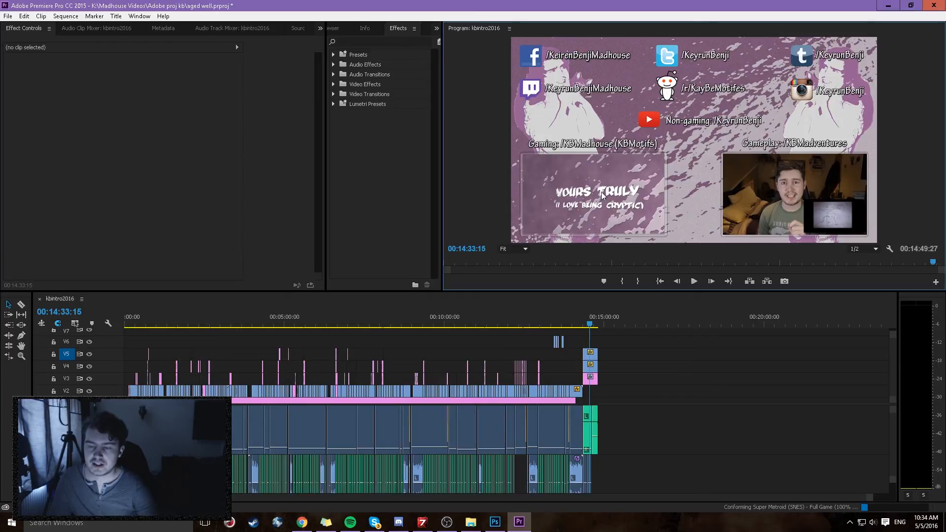
left_click(593, 355)
left_click(6, 69)
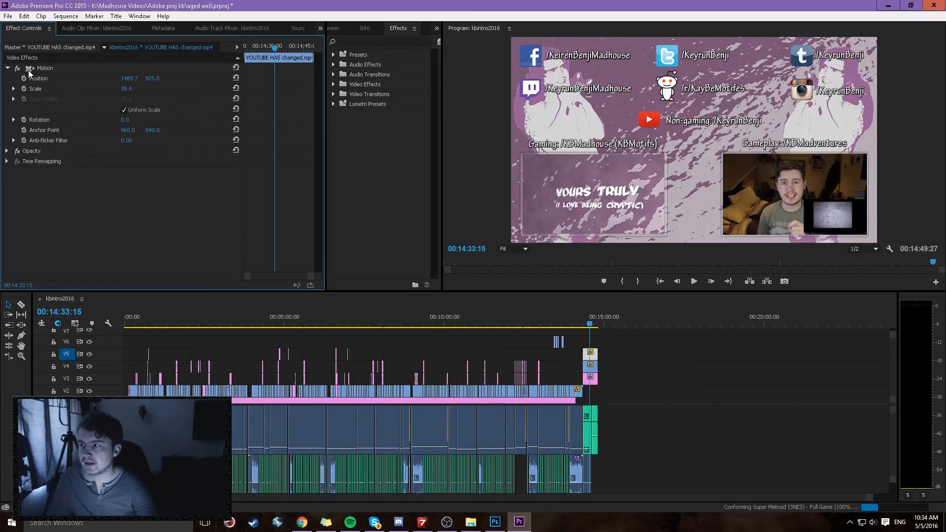
left_click(29, 72)
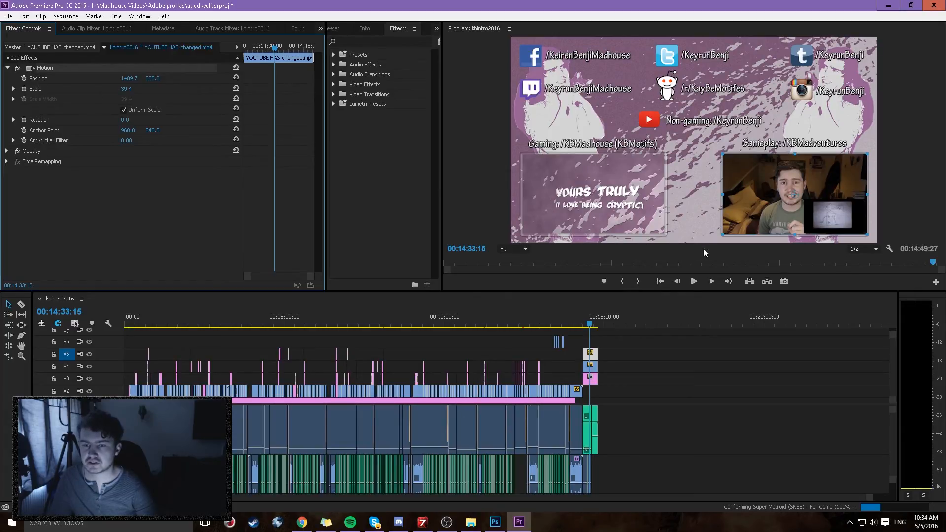
left_click_drag(790, 199, 617, 153)
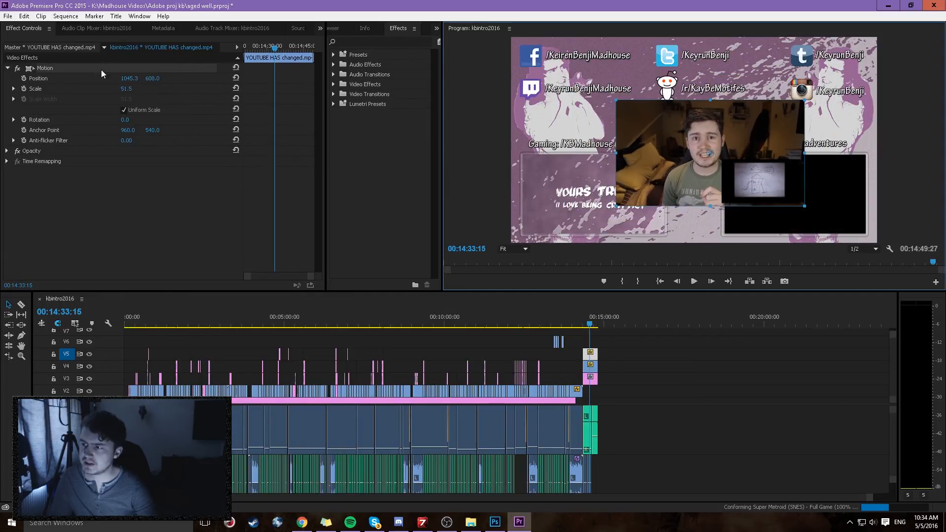
Step: Animate the clip with position and scale keyframes from its start to about 1231.3, 329.0 and 67.7 scale at 00:14:33:15
left_click(23, 79)
left_click(23, 89)
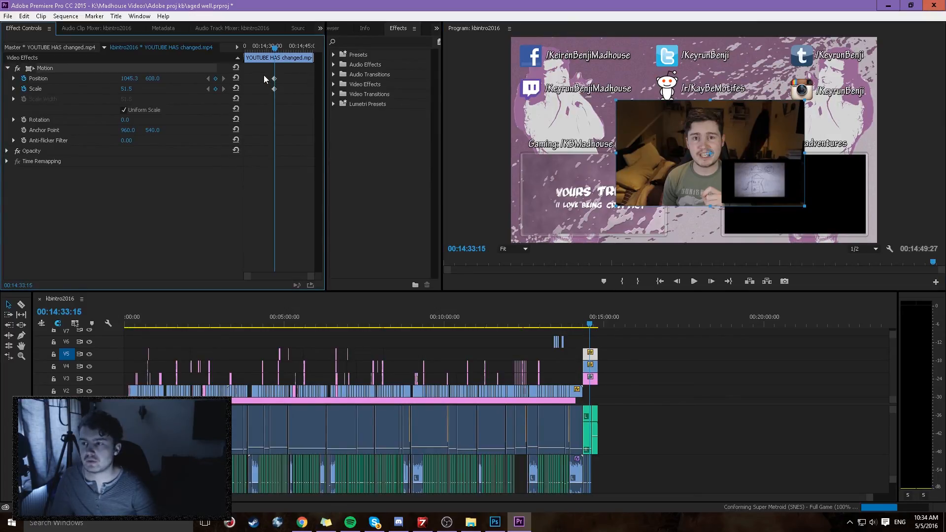
left_click_drag(274, 90, 235, 90)
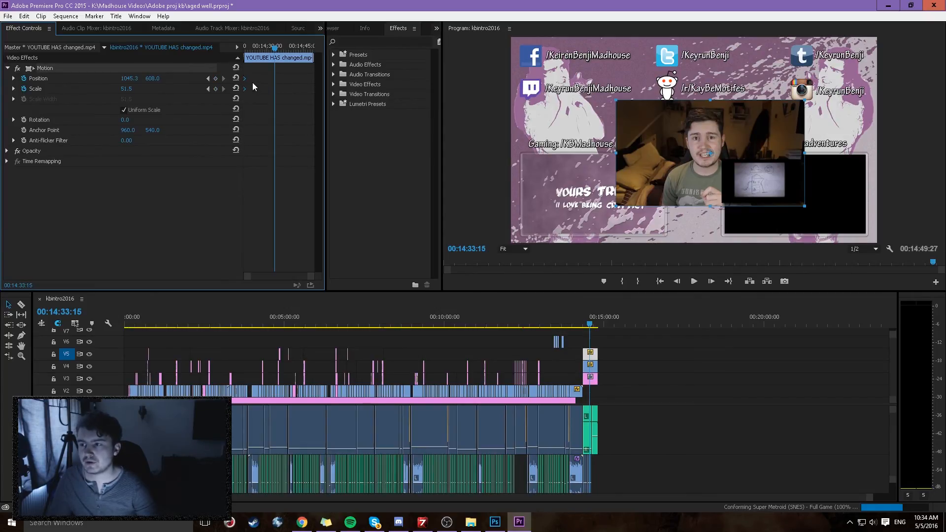
left_click_drag(688, 157, 721, 103)
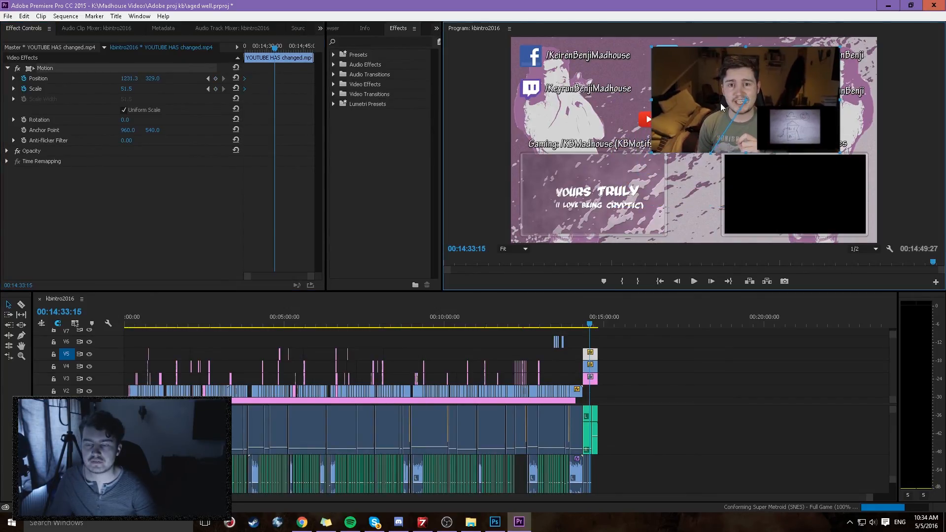
left_click_drag(654, 97, 624, 97)
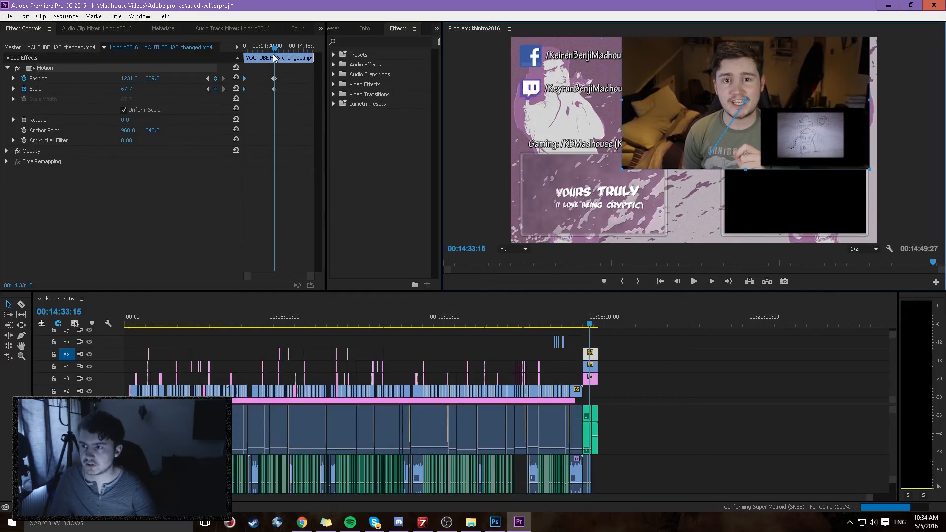
Step: Play the clip's position and scale animation from the start of the clip and stop the playback
left_click_drag(274, 47, 235, 44)
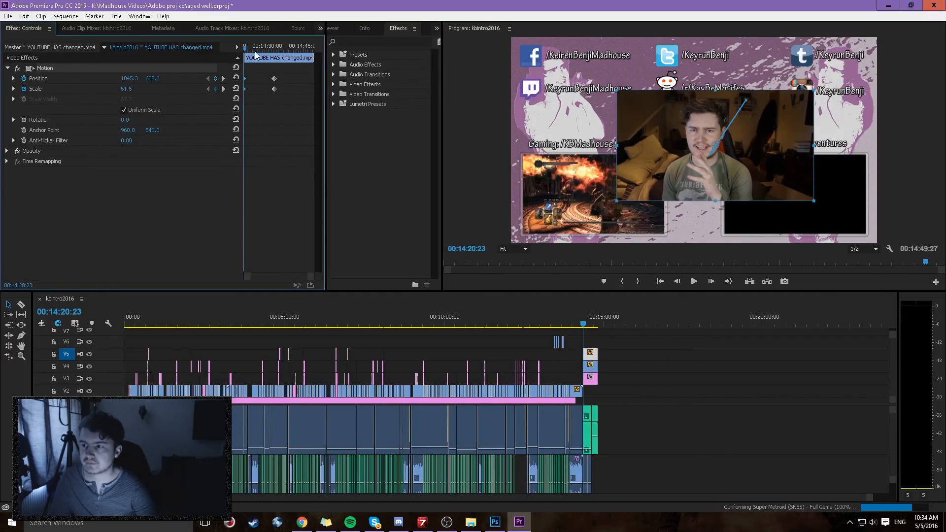
left_click(694, 281)
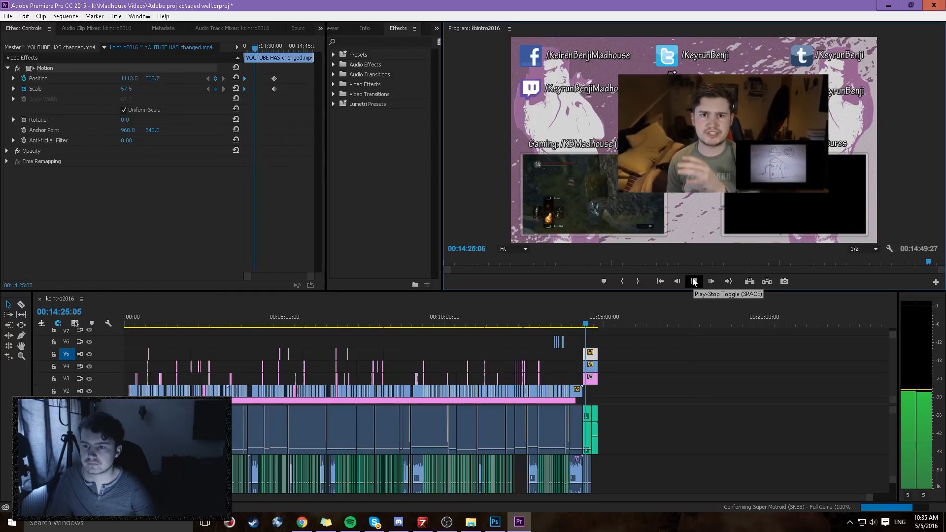
left_click(693, 281)
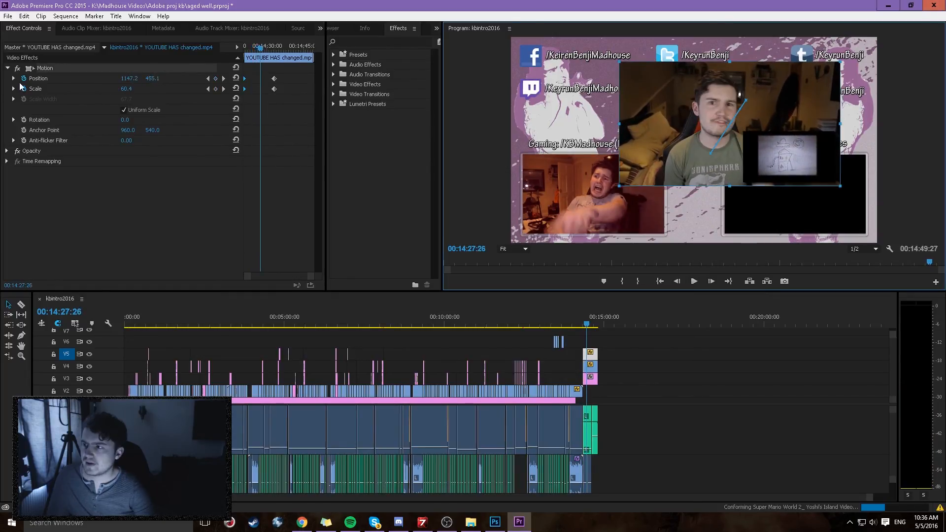
Step: Remove all position and scale keyframes from the YOUTUBE HAS changed.mp4 clip
left_click(24, 89)
left_click(501, 274)
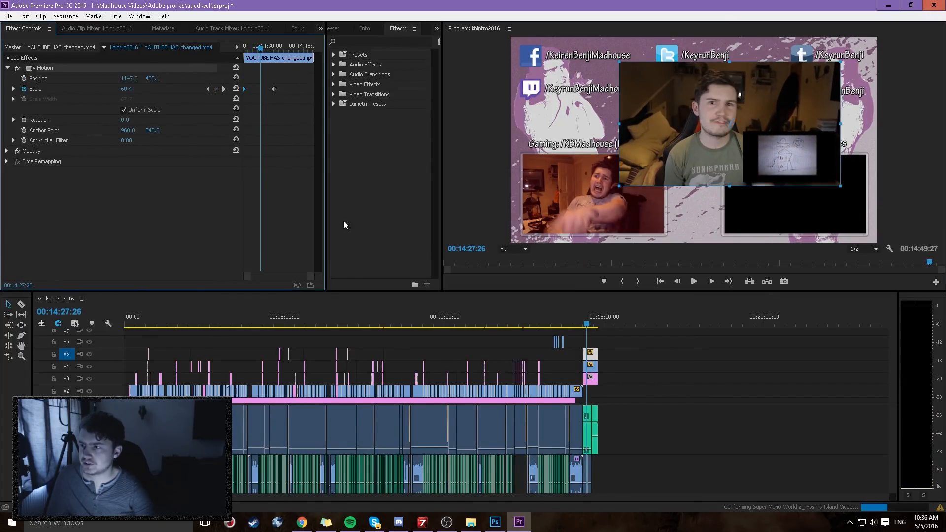
left_click(24, 89)
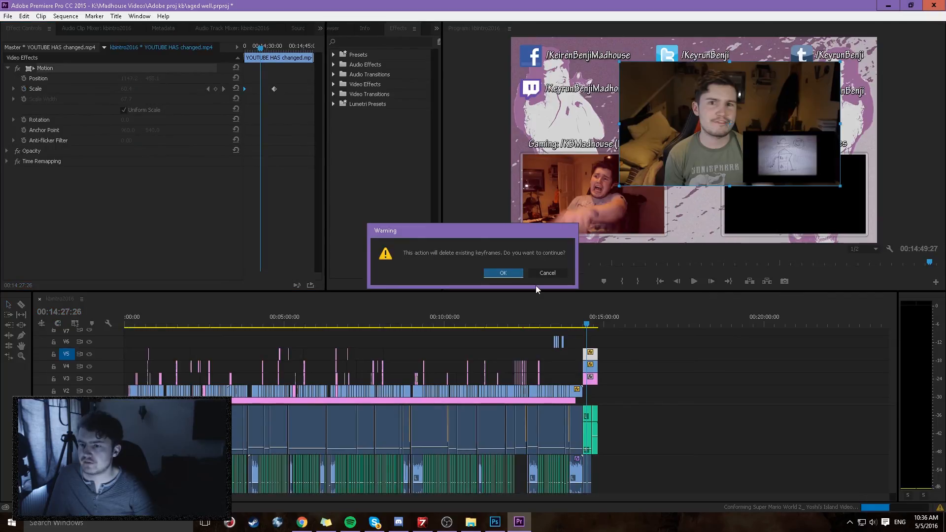
left_click(503, 272)
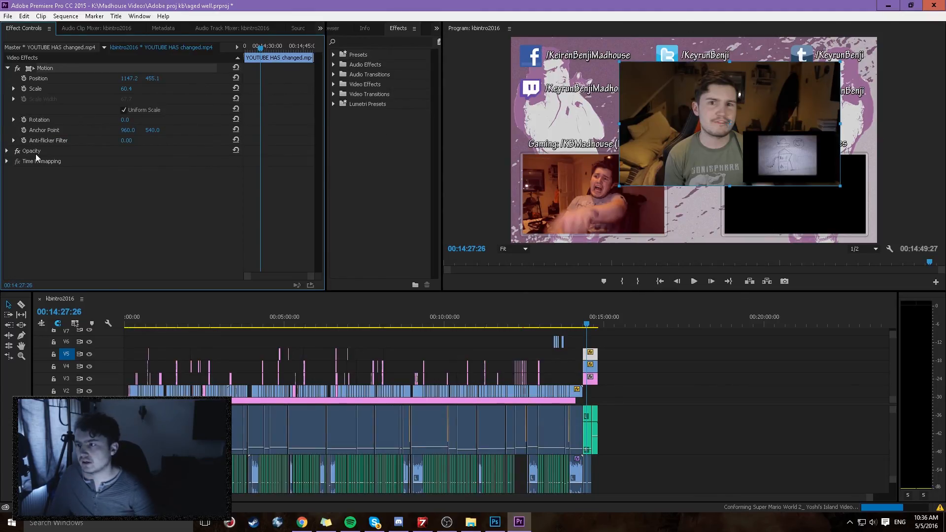
Step: Try rotating the clip to about -2.0° and about 0.8°, and undo the last four changes
left_click_drag(126, 120, 124, 121)
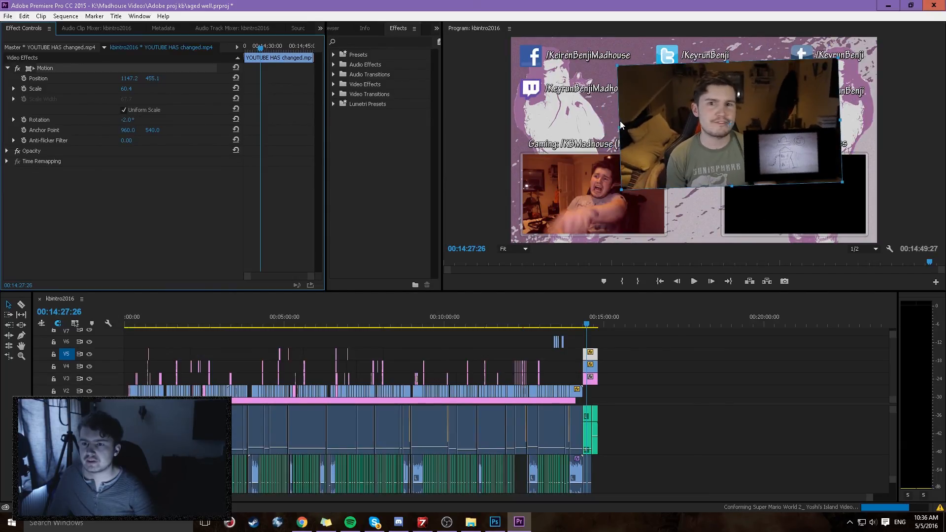
left_click_drag(612, 129, 586, 126)
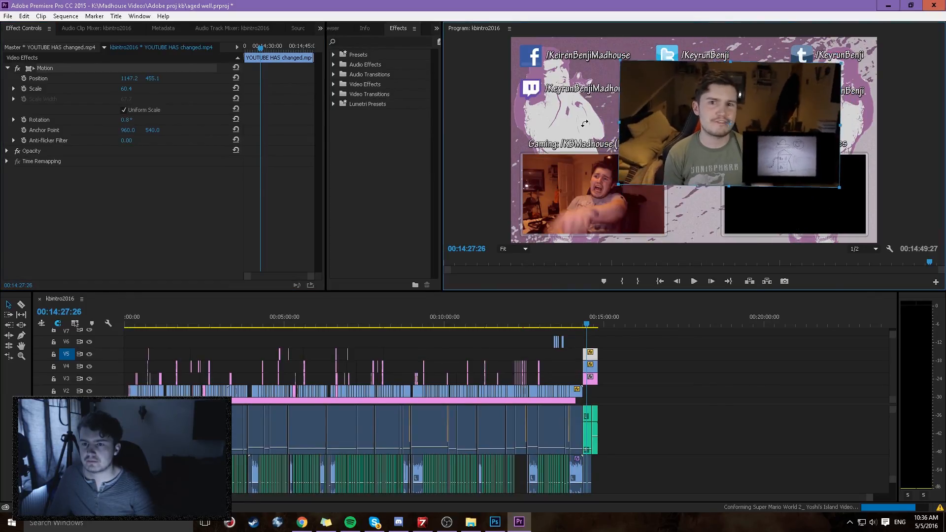
key("ctrl+z")
key("ctrl+z")
key("ctrl+z")
key("ctrl+z")
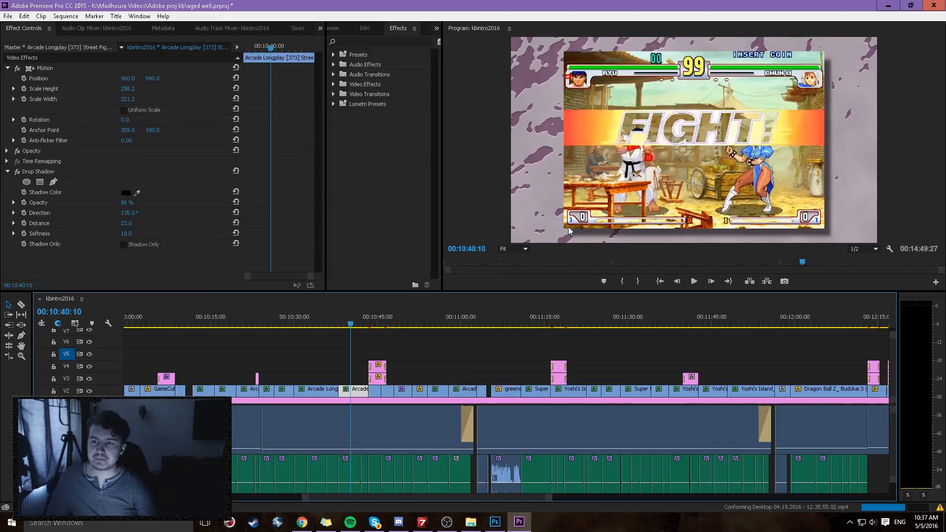
Step: Inspect the final background.psd clip's position keyframes and the first minutes of the timeline, and switch to OBS
left_click(313, 399)
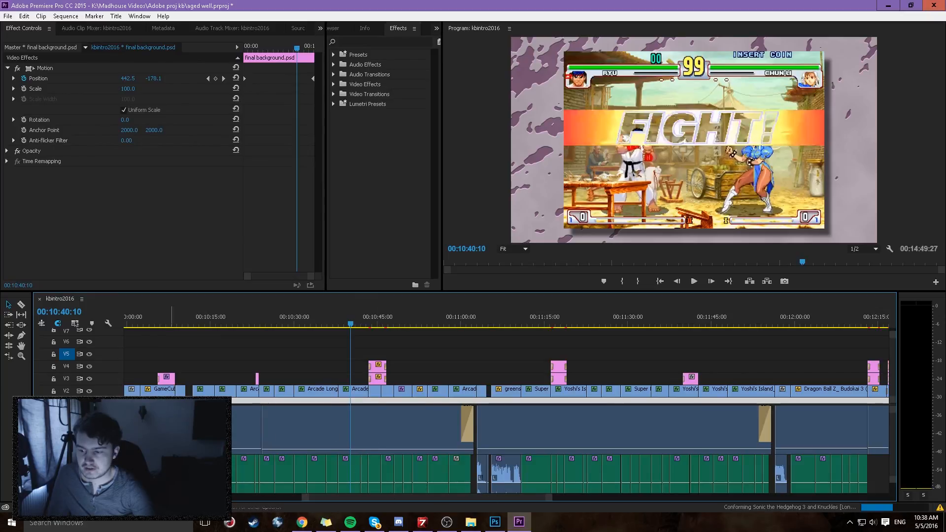
left_click_drag(890, 434, 868, 433)
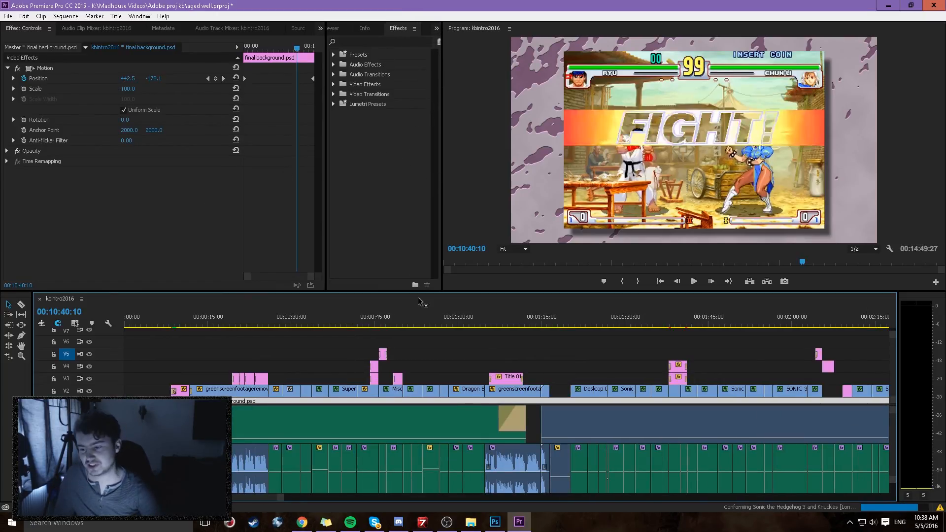
left_click(448, 525)
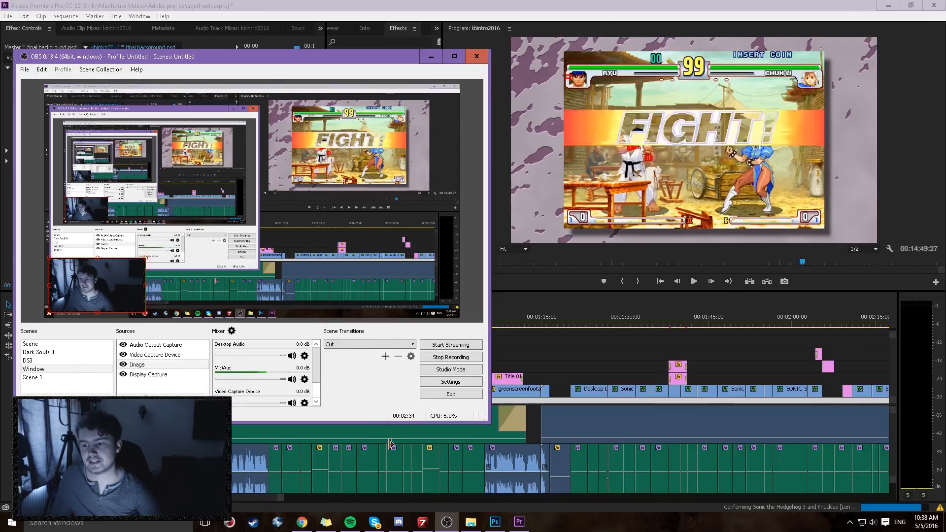